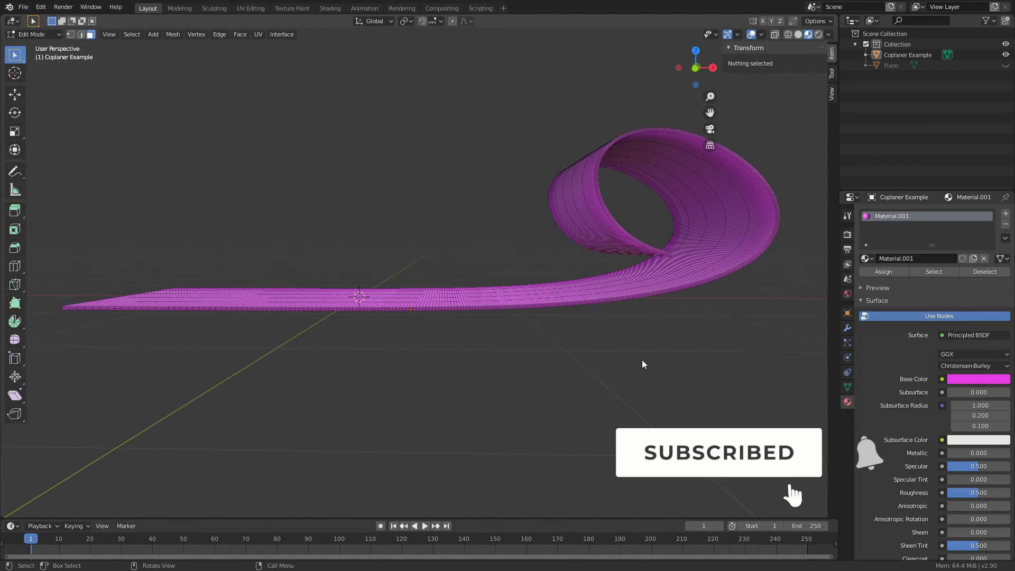
Step: Hide the Coplaner Example ribbon, unhide the Plane, and make the Plane the mesh in Edit Mode
middle_drag(577, 336, 666, 277)
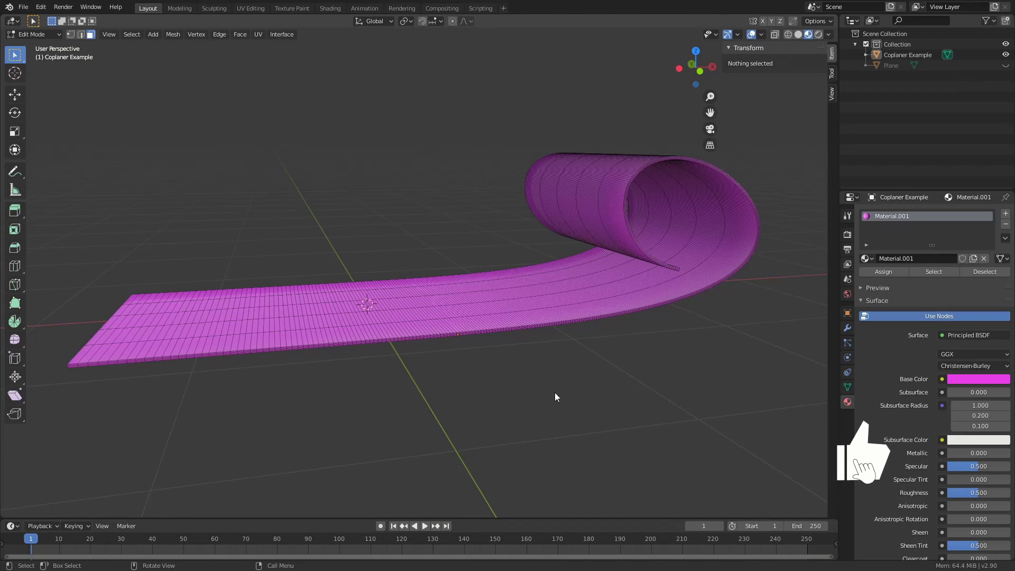
middle_drag(498, 419, 417, 446)
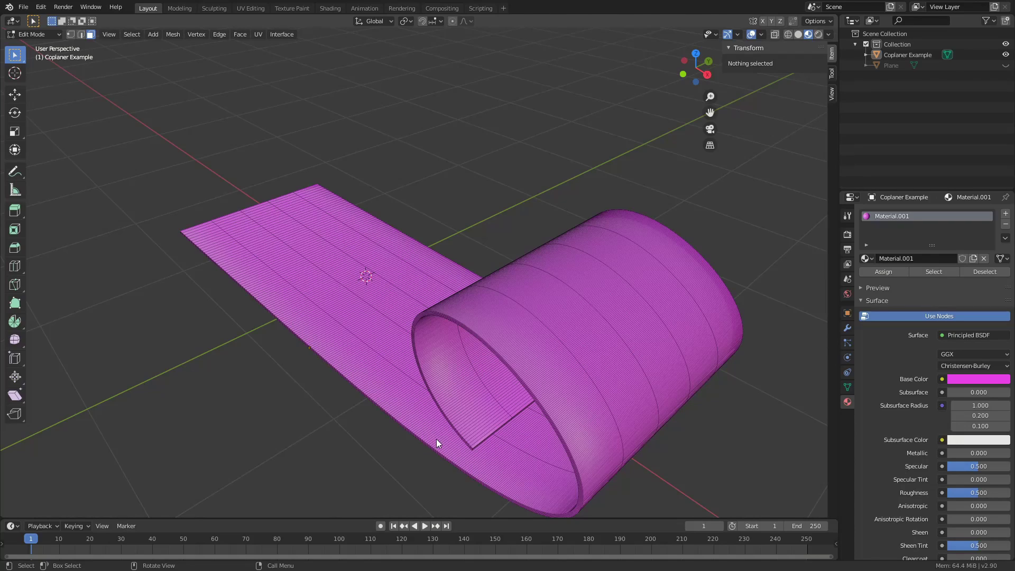
click(1006, 54)
click(1005, 65)
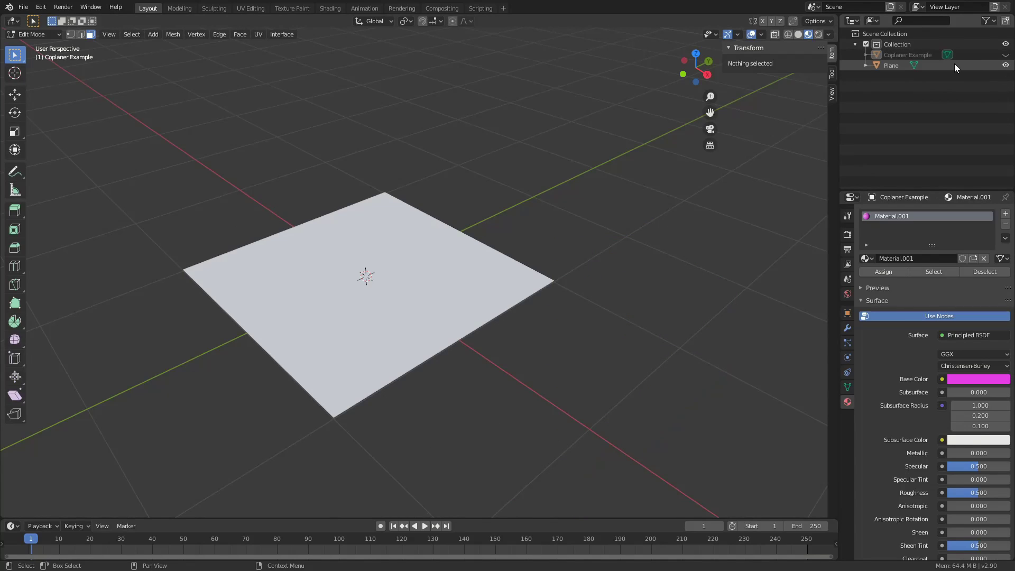
click(912, 65)
middle_drag(582, 390, 654, 356)
scroll(377, 388, up, 4)
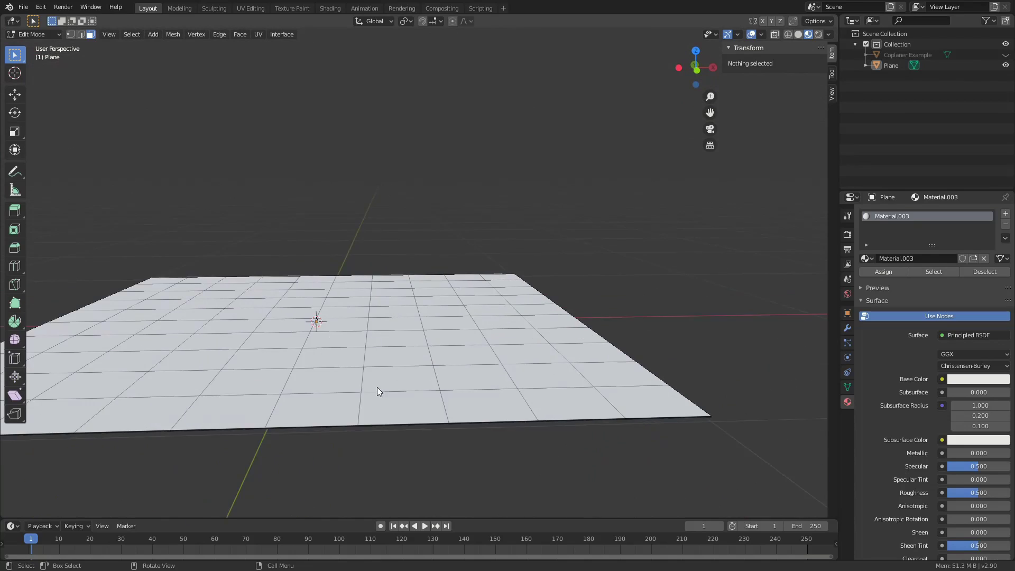
key(KP_2)
key(KP_2)
key(KP_8)
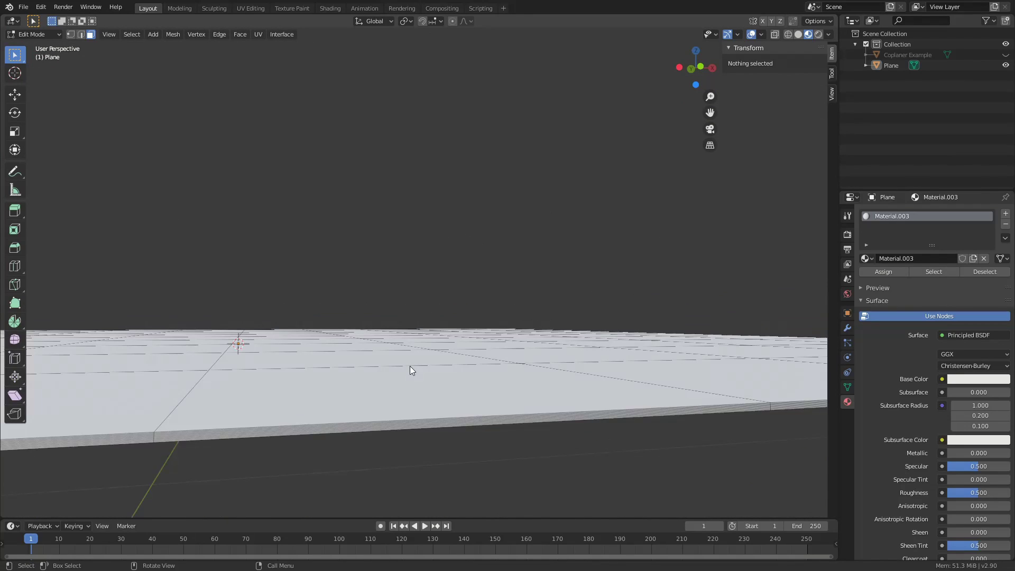
key(KP_8)
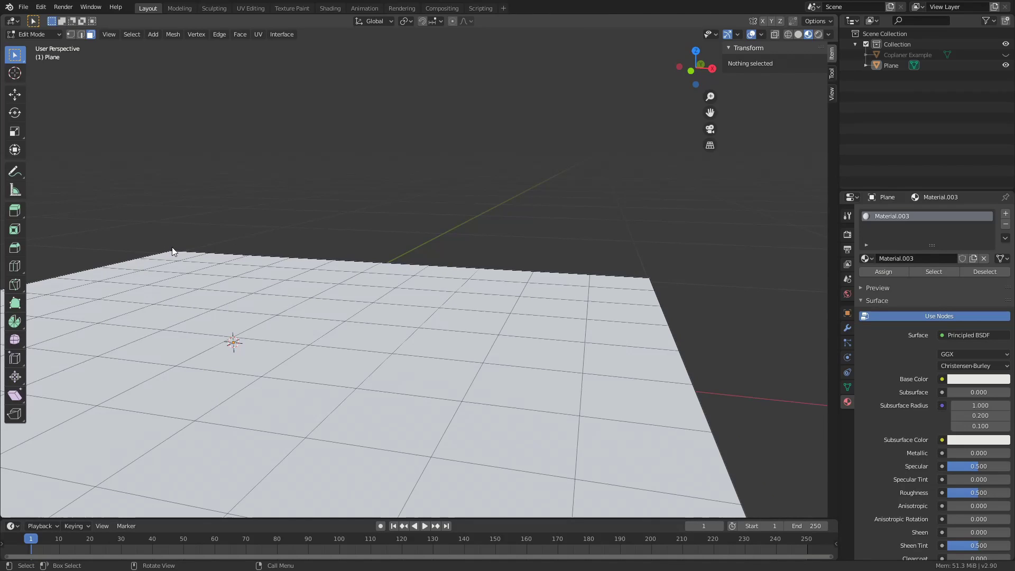
middle_drag(172, 246, 238, 280)
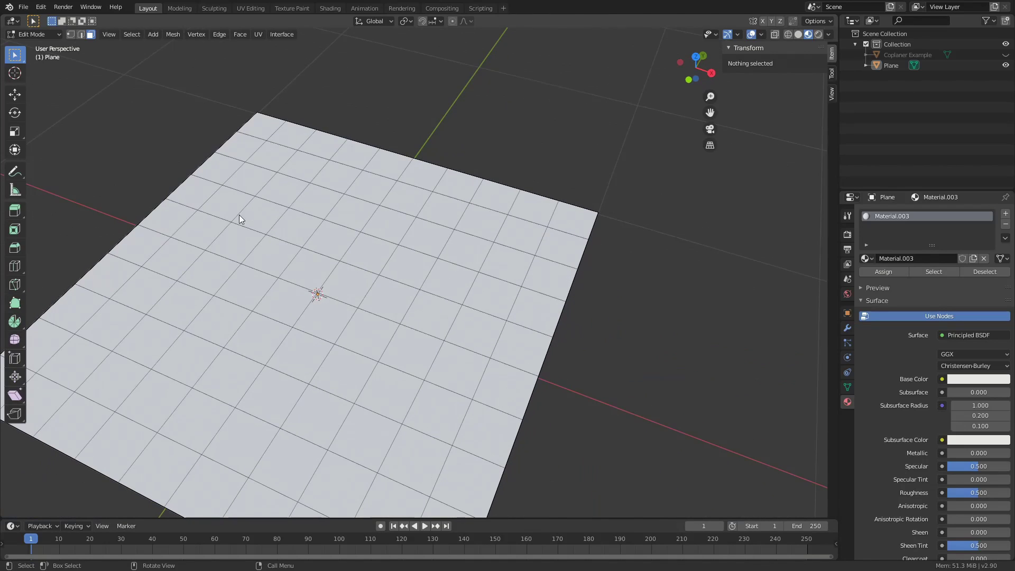
Step: Select the Plane's corner face, extend to all Co-planar faces, then unhide the Coplaner Example ribbon
click(261, 119)
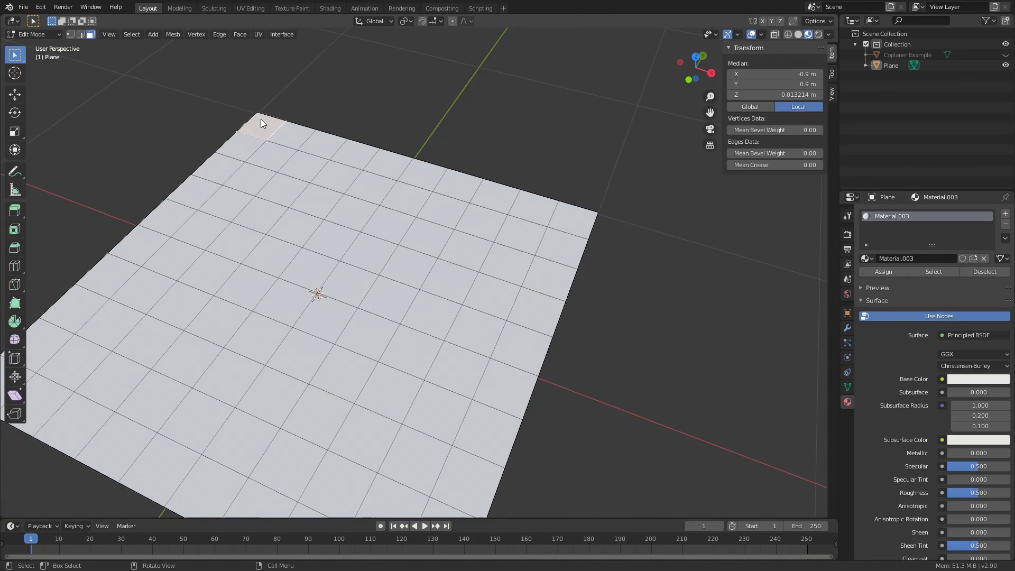
click(127, 35)
mouse_move(182, 154)
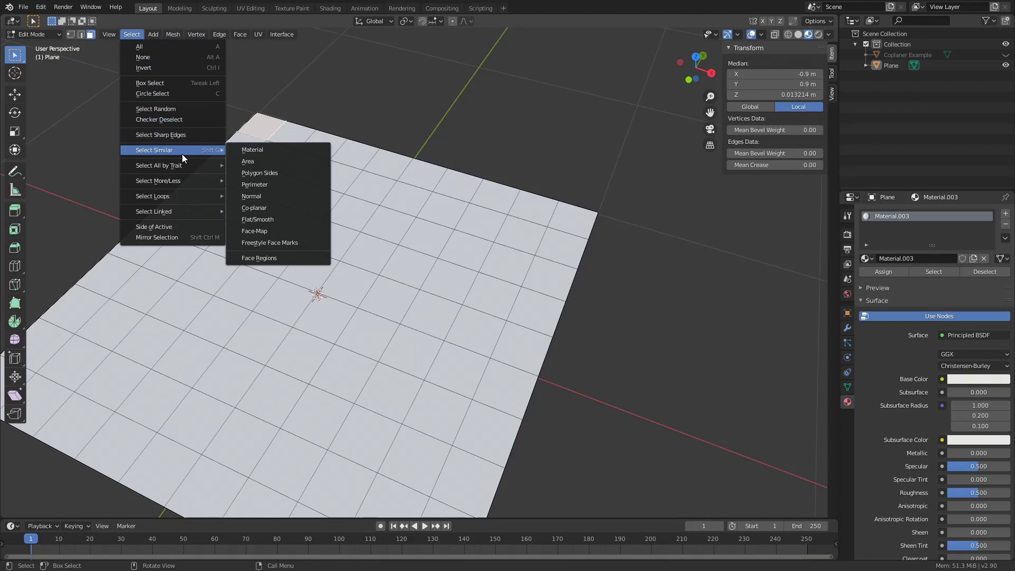
click(278, 207)
middle_drag(454, 343, 450, 318)
middle_drag(459, 182, 446, 268)
click(1005, 55)
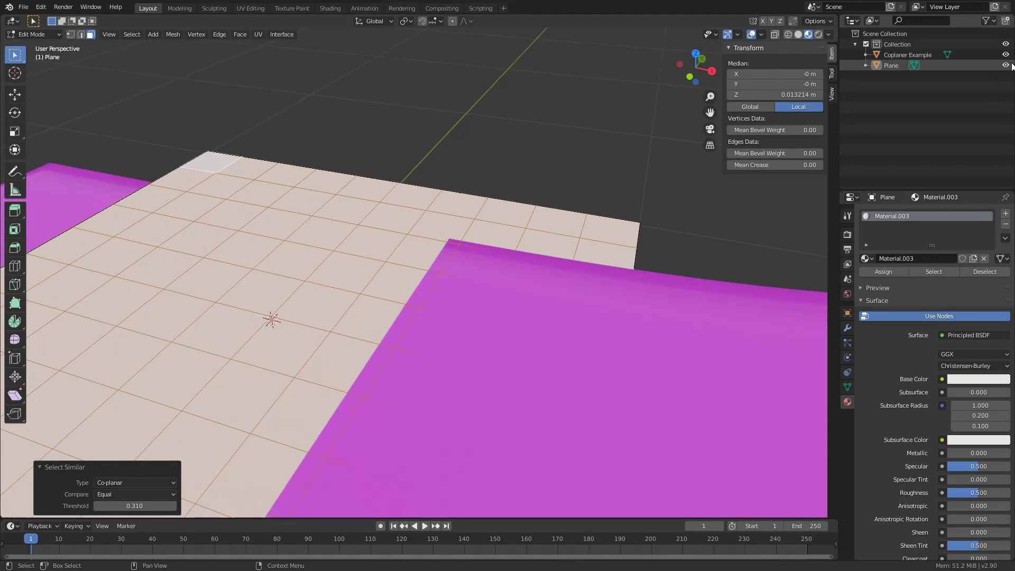
Step: Make Coplaner Example the edited mesh and hide the Plane, framing the whole curled ribbon
click(947, 55)
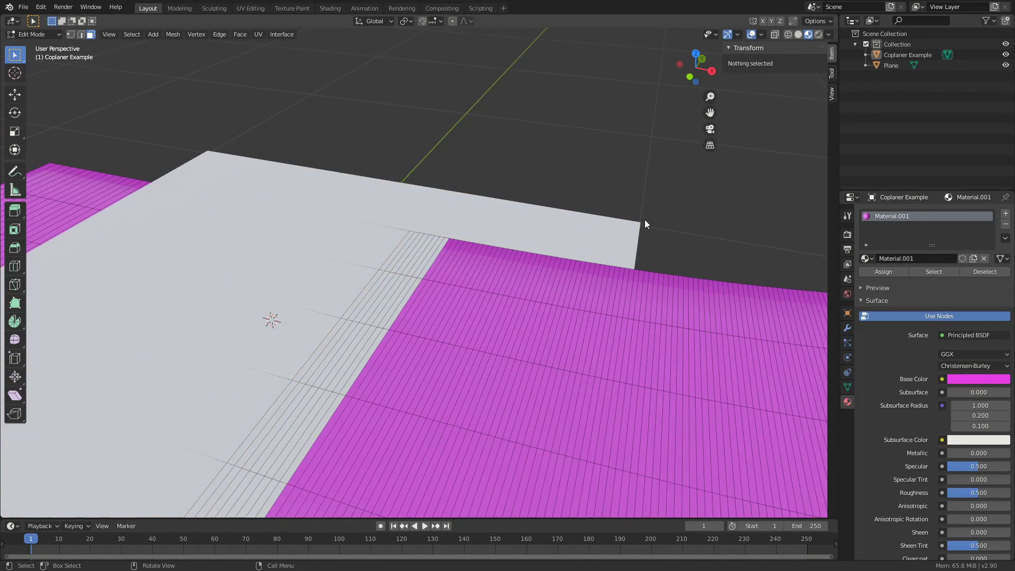
click(1005, 65)
scroll(691, 273, down, 3)
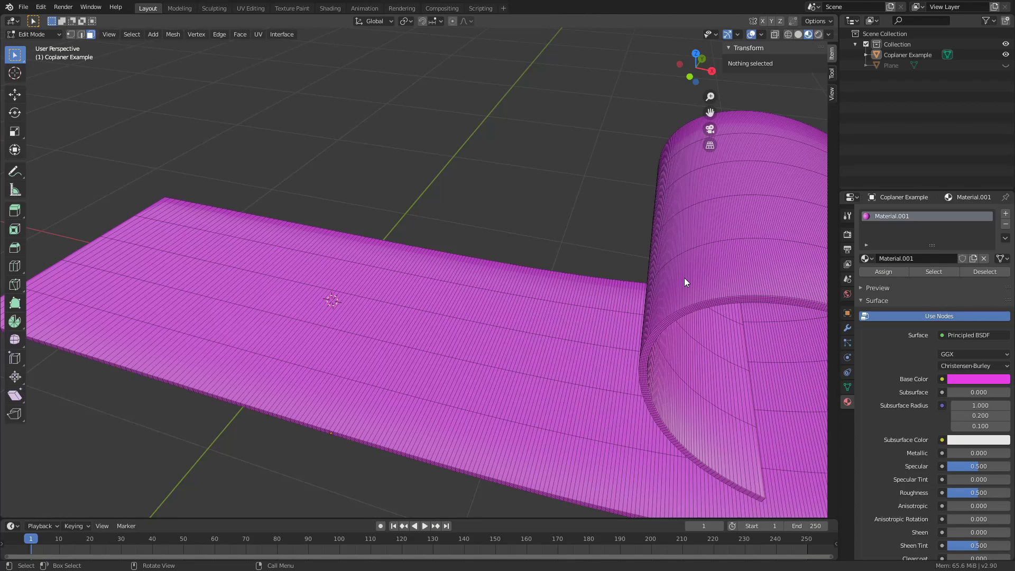
scroll(565, 306, down, 3)
middle_drag(566, 306, 617, 317)
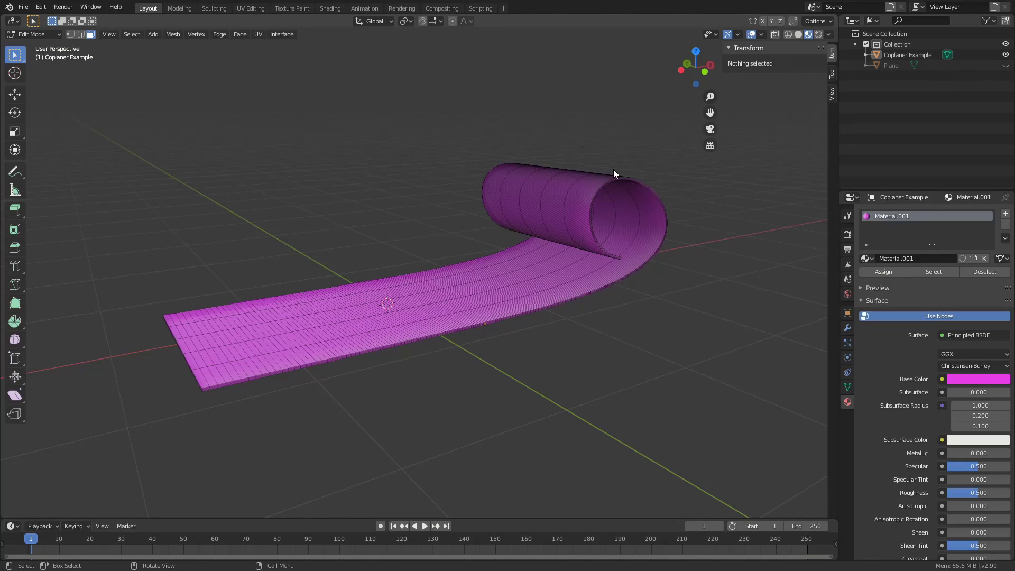
scroll(696, 300, up, 2)
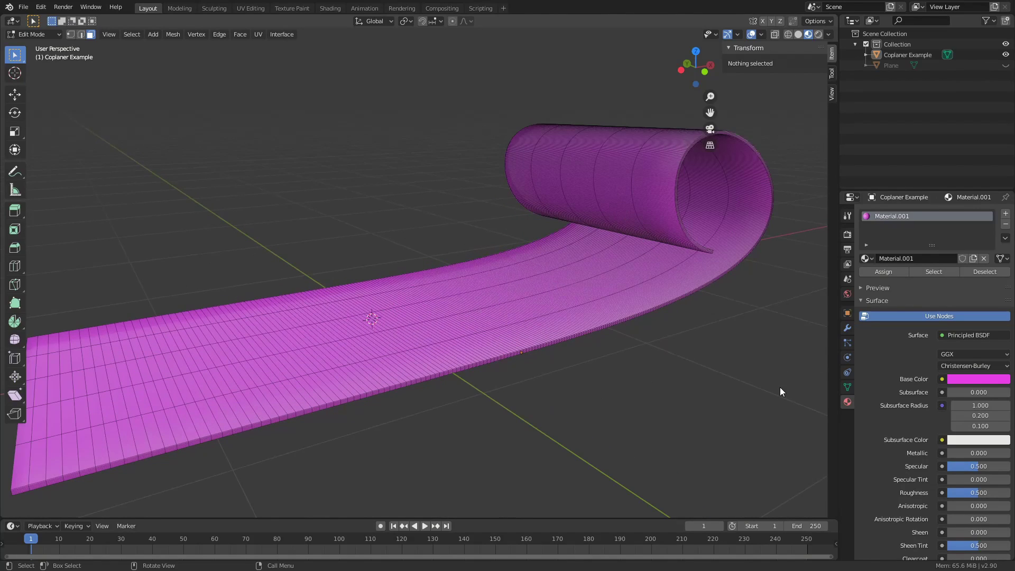
middle_drag(780, 390, 696, 261)
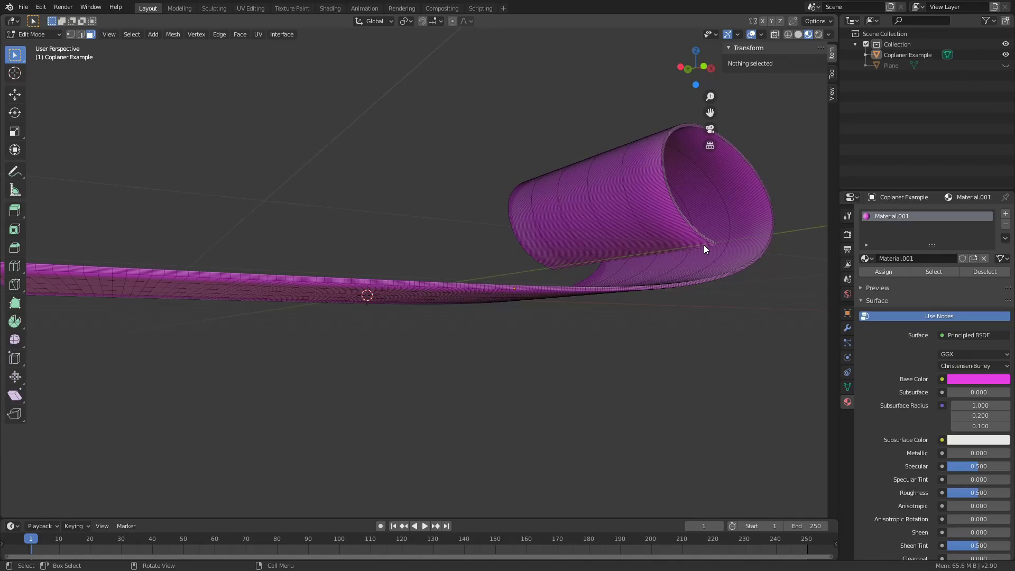
Step: Select several edges around the curl plus the corner edge at the ribbon's flat end
shift+click(699, 242)
click(644, 199)
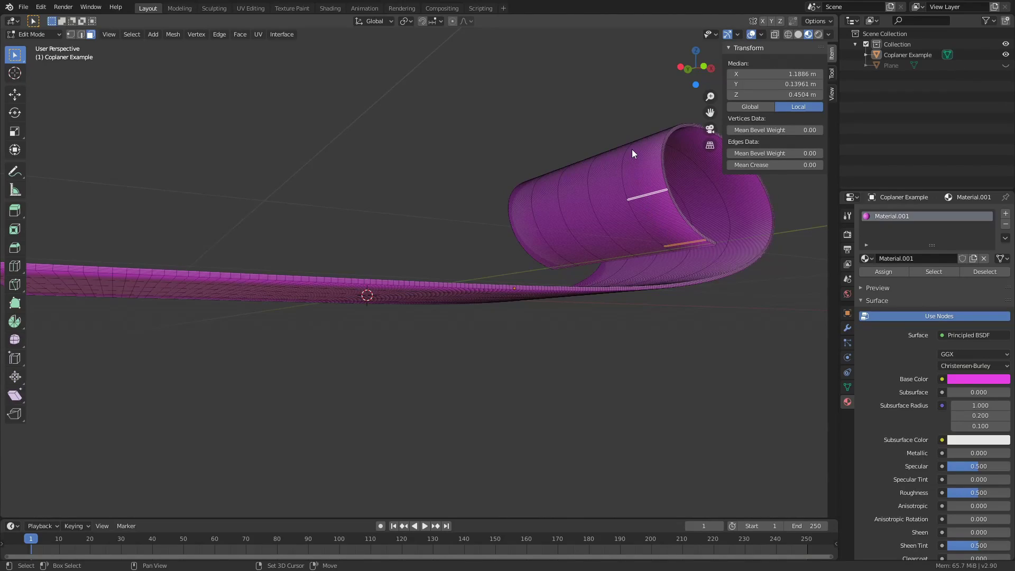
middle_drag(691, 257, 674, 358)
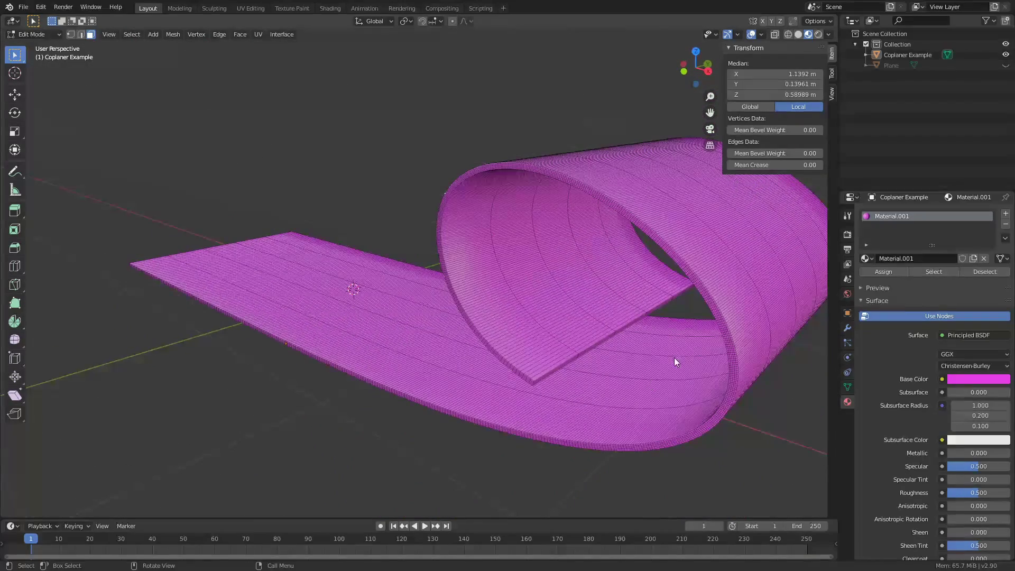
click(739, 306)
middle_drag(721, 429, 760, 338)
middle_drag(753, 446, 730, 402)
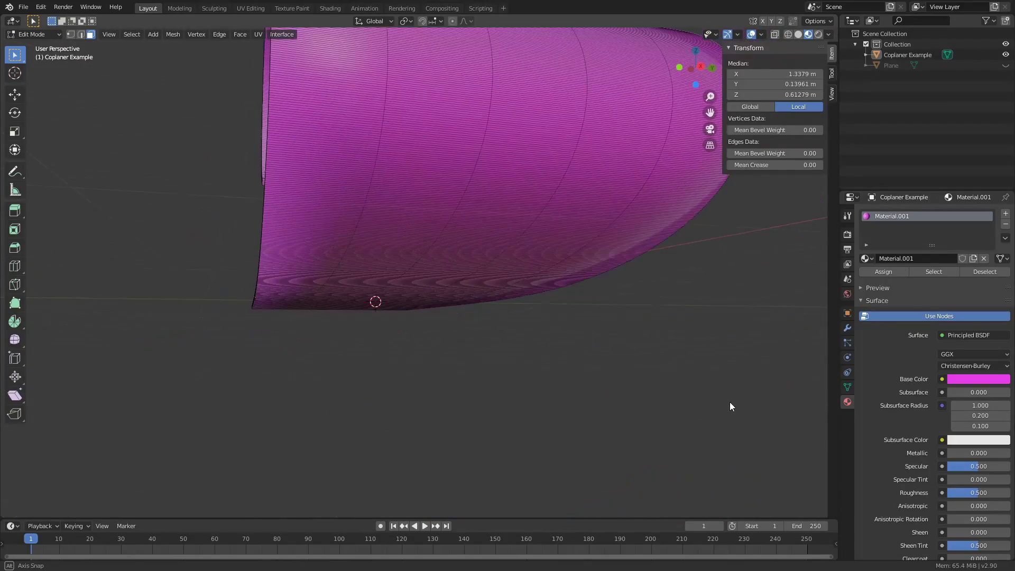
click(575, 170)
middle_drag(558, 317, 653, 258)
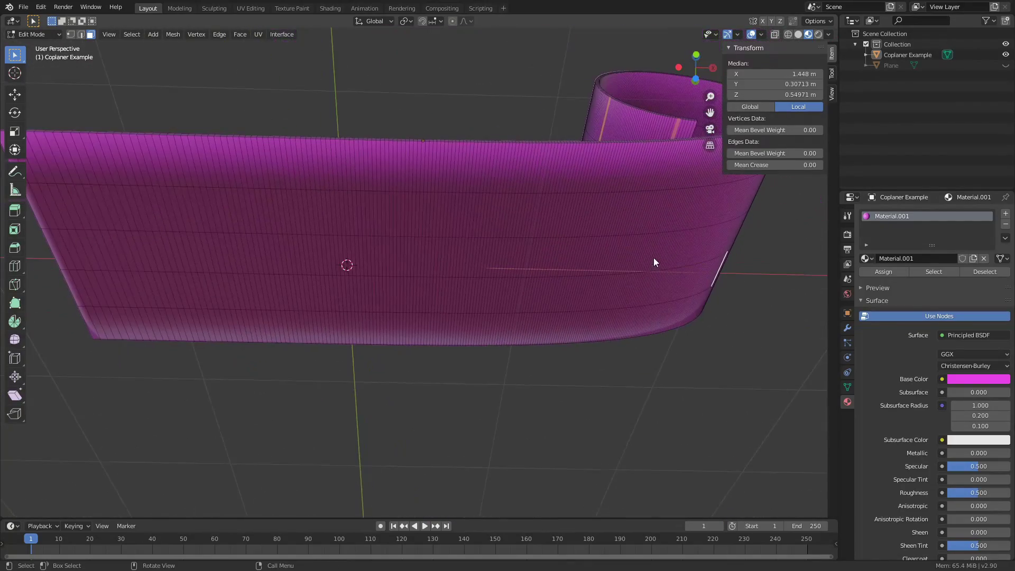
shift+click(100, 324)
middle_drag(134, 335, 238, 408)
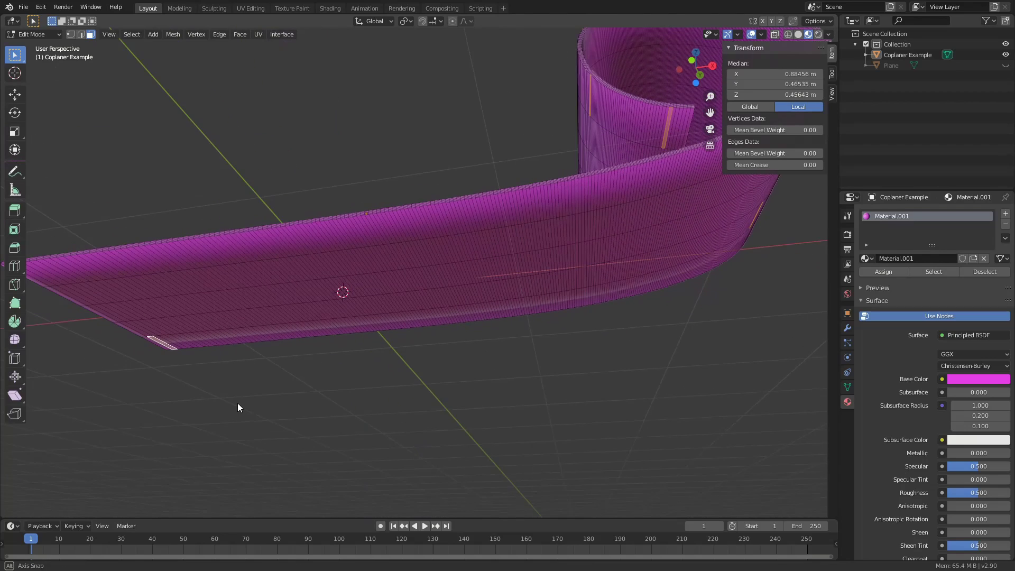
Step: Extend the selected ribbon edges to Co-planar faces with Select Similar
click(132, 39)
mouse_move(145, 148)
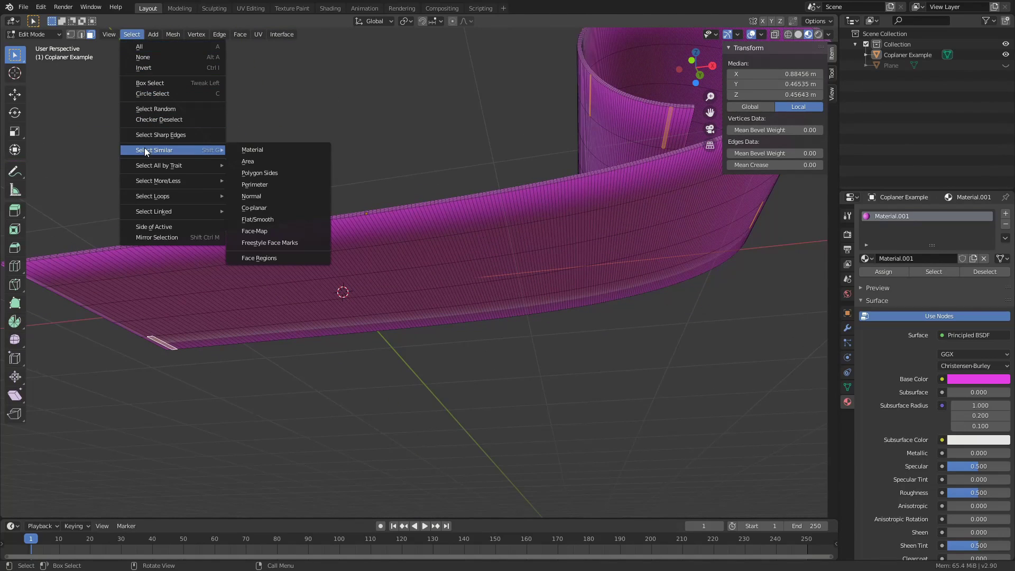
click(272, 206)
middle_drag(272, 206, 543, 331)
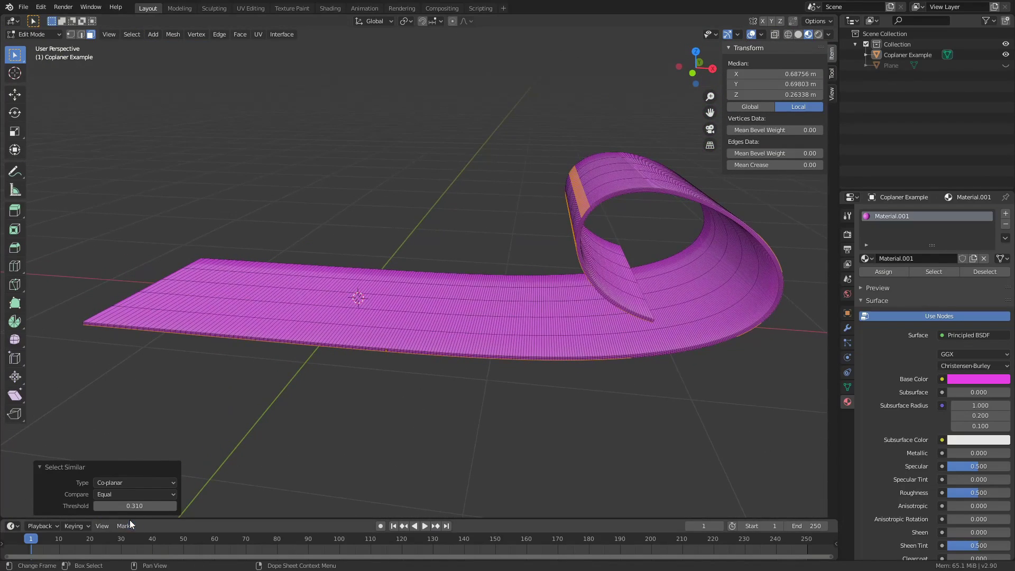
Step: Adjust the Co-planar threshold through 0.000, 0.130 and 0.460, then lower it again
drag(134, 506, 95, 506)
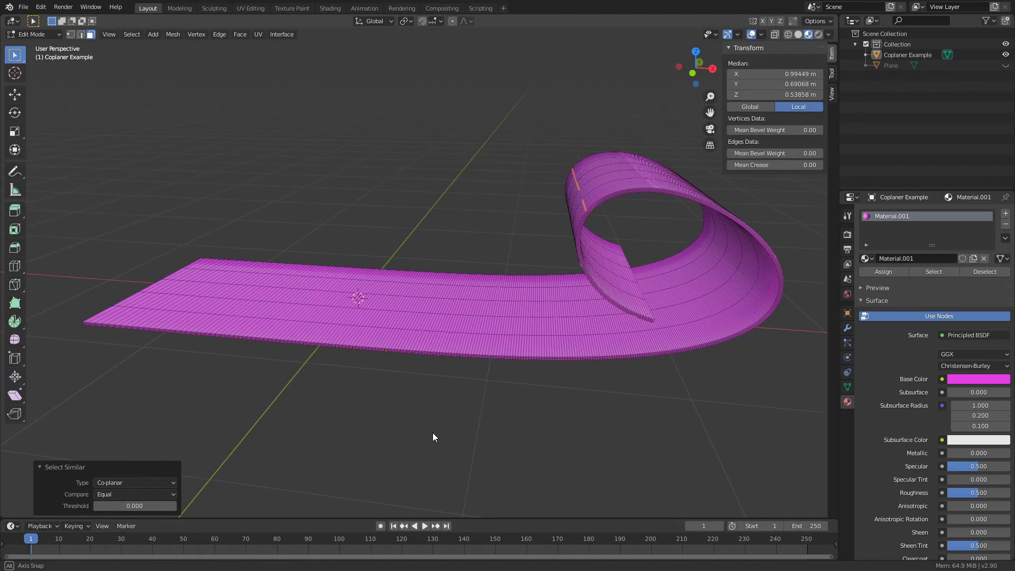
middle_drag(432, 437, 289, 499)
drag(121, 506, 184, 506)
middle_drag(545, 405, 533, 420)
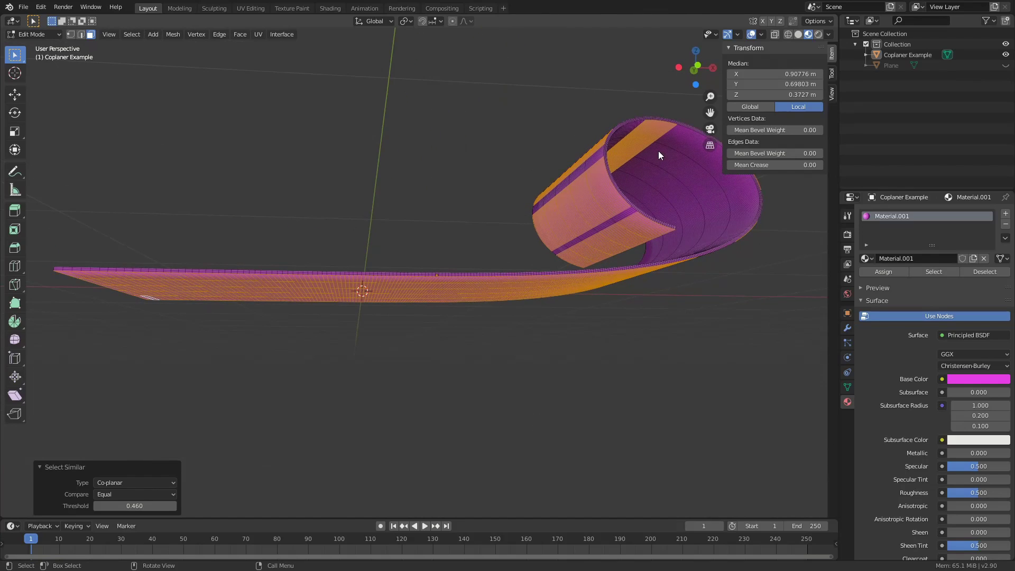
middle_drag(715, 353, 730, 420)
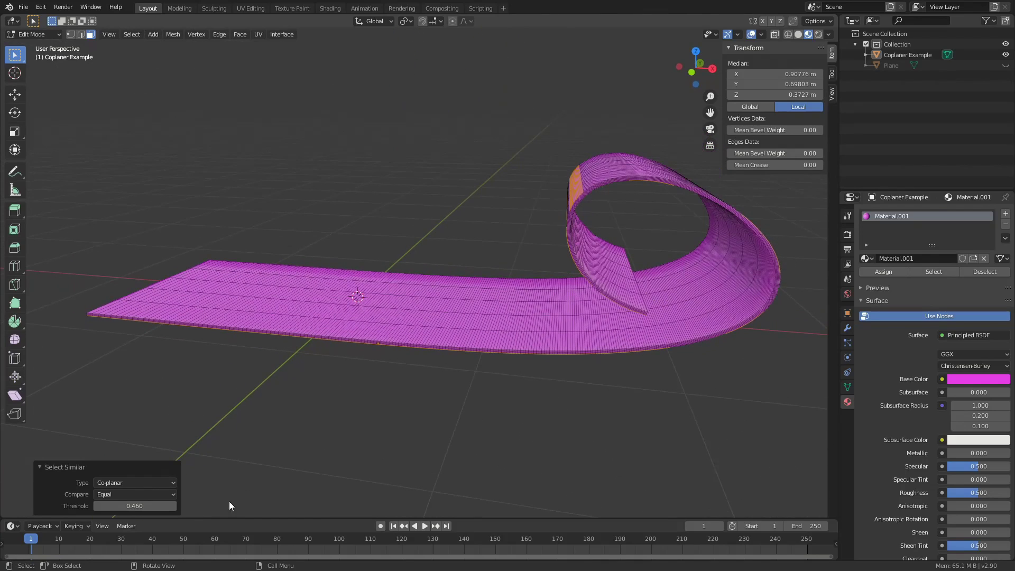
mouse_move(137, 505)
mouse_down()
mouse_move(99, 506)
mouse_move(120, 506)
mouse_up()
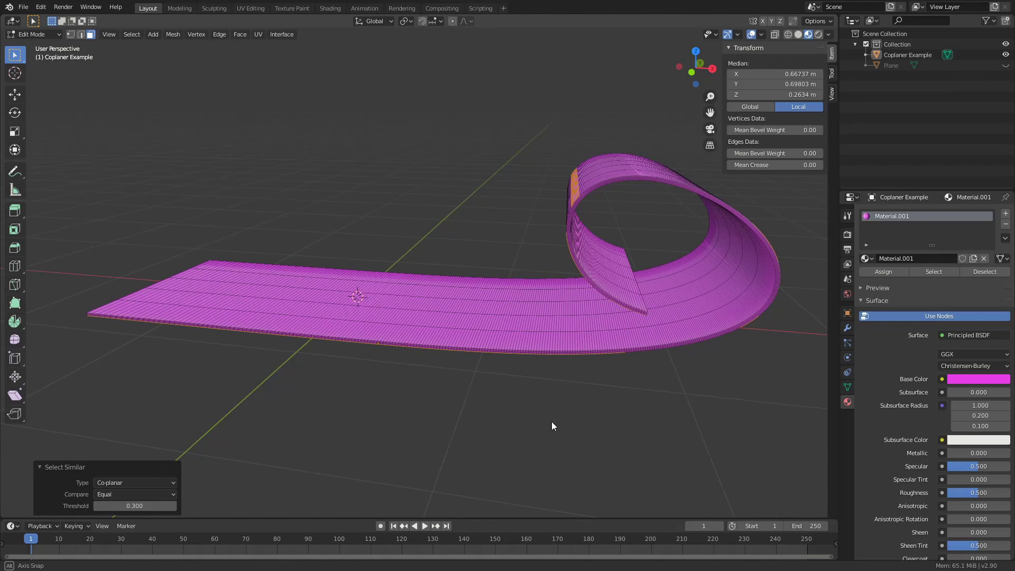
Step: Raise the Co-planar threshold to 0.300 and add several face strips across the roll
middle_drag(552, 421, 464, 399)
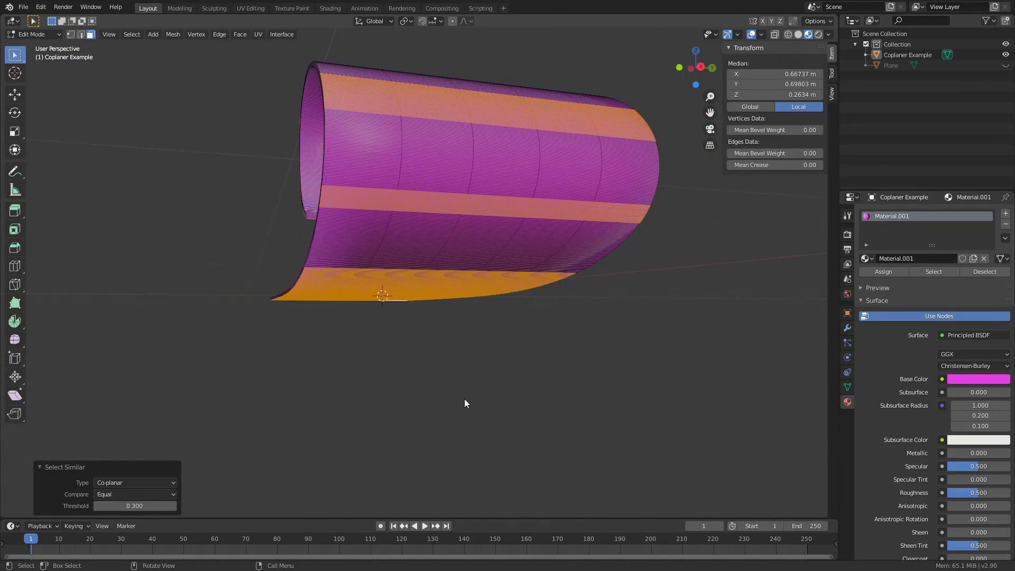
shift+click(394, 268)
shift+click(415, 242)
shift+click(424, 225)
shift+click(436, 158)
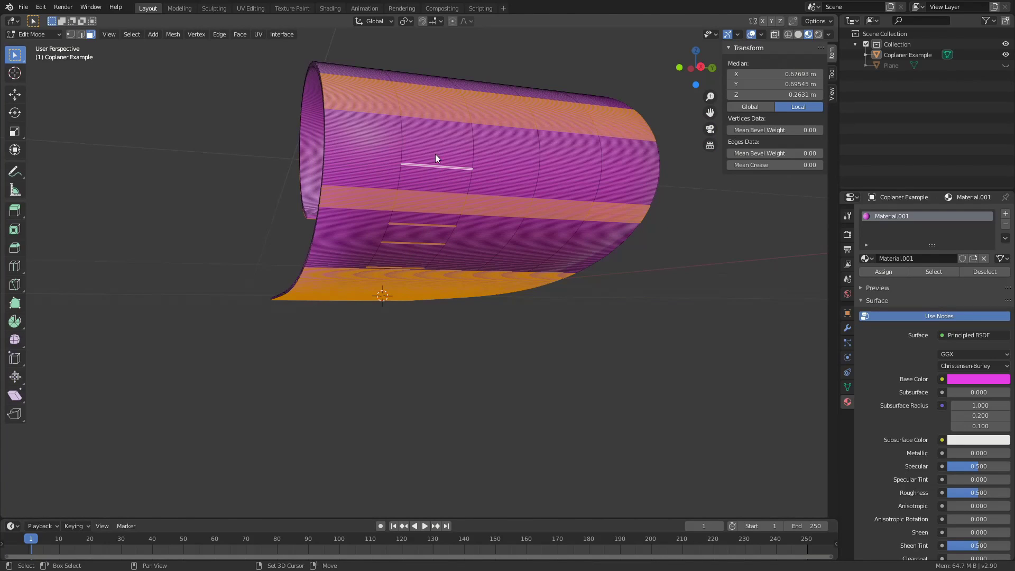
shift+click(449, 136)
middle_drag(449, 135, 663, 314)
shift+click(609, 275)
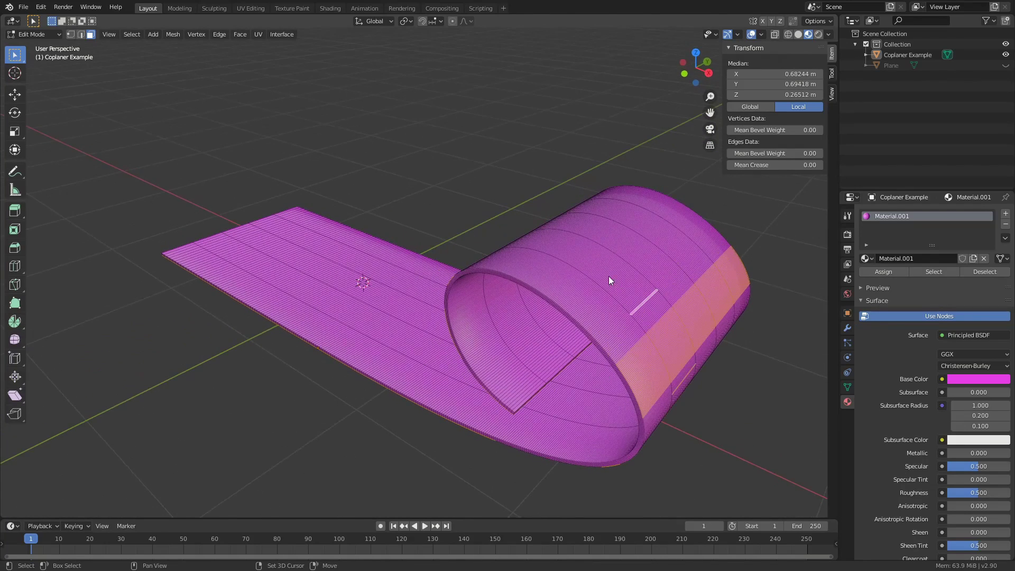
shift+click(593, 285)
middle_drag(593, 285, 689, 260)
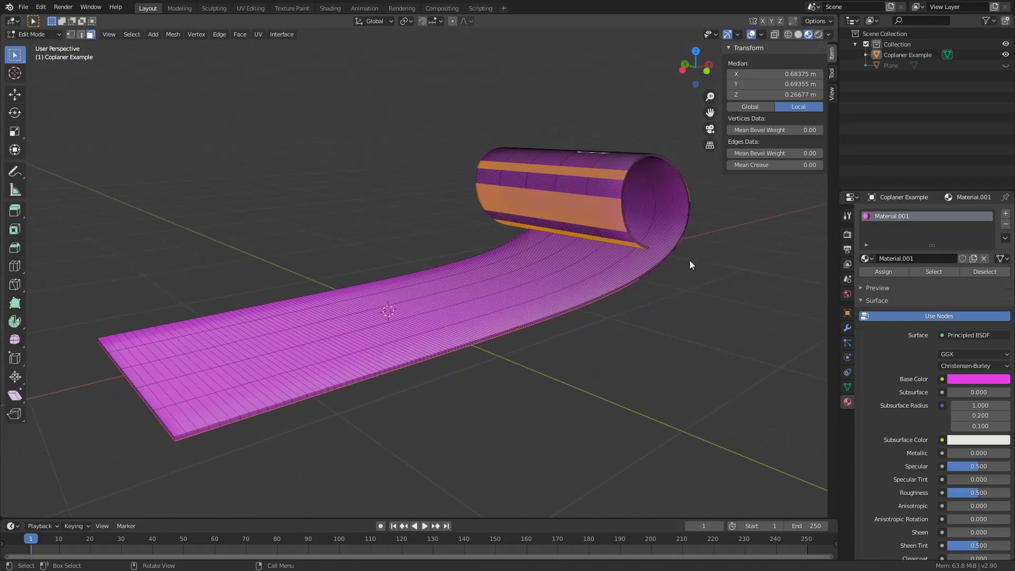
shift+click(611, 190)
shift+click(602, 234)
Step: Rerun Co-planar Select Similar and add more face strips on the roll
click(130, 34)
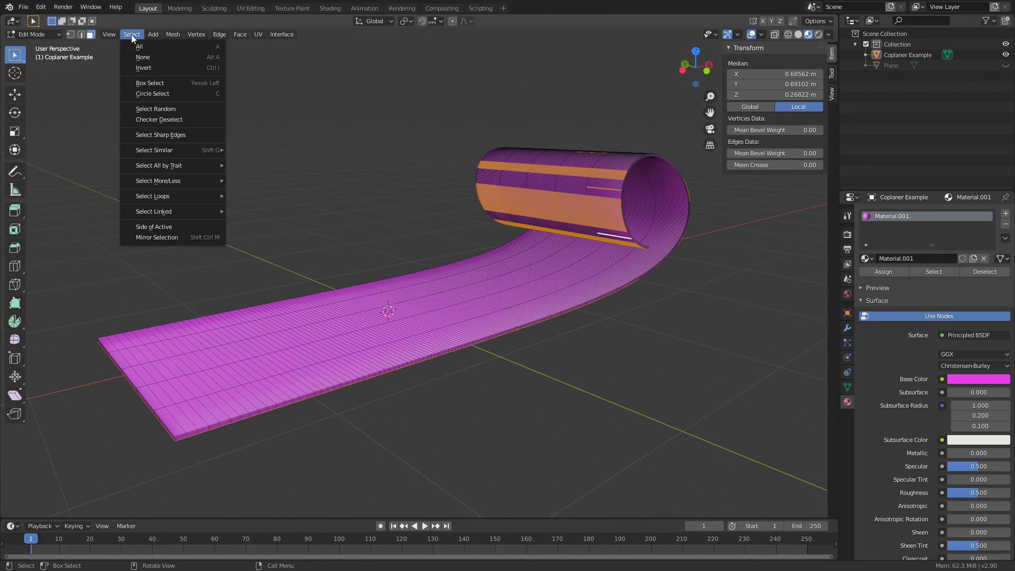
mouse_move(180, 152)
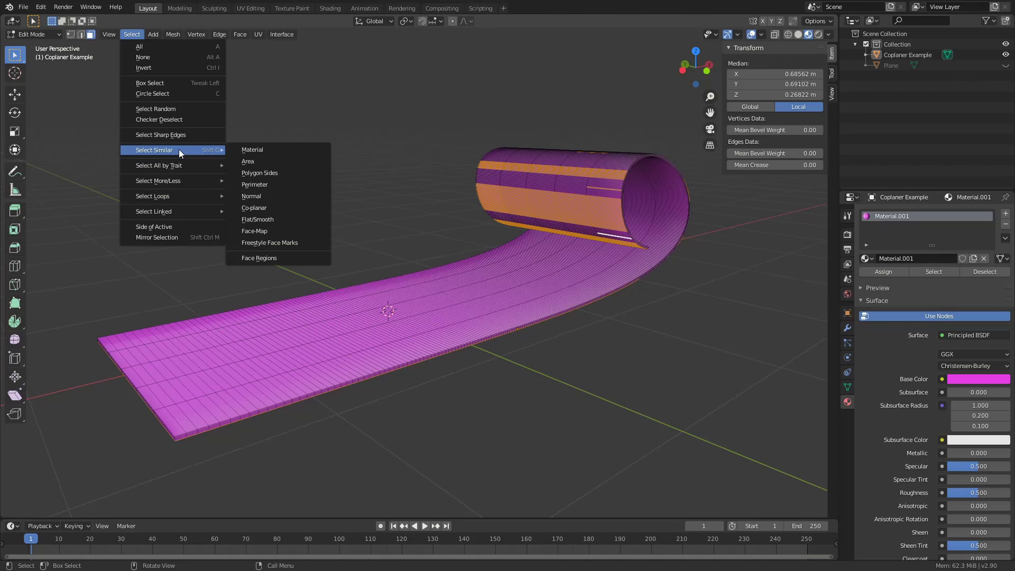
click(266, 206)
middle_drag(658, 308, 533, 285)
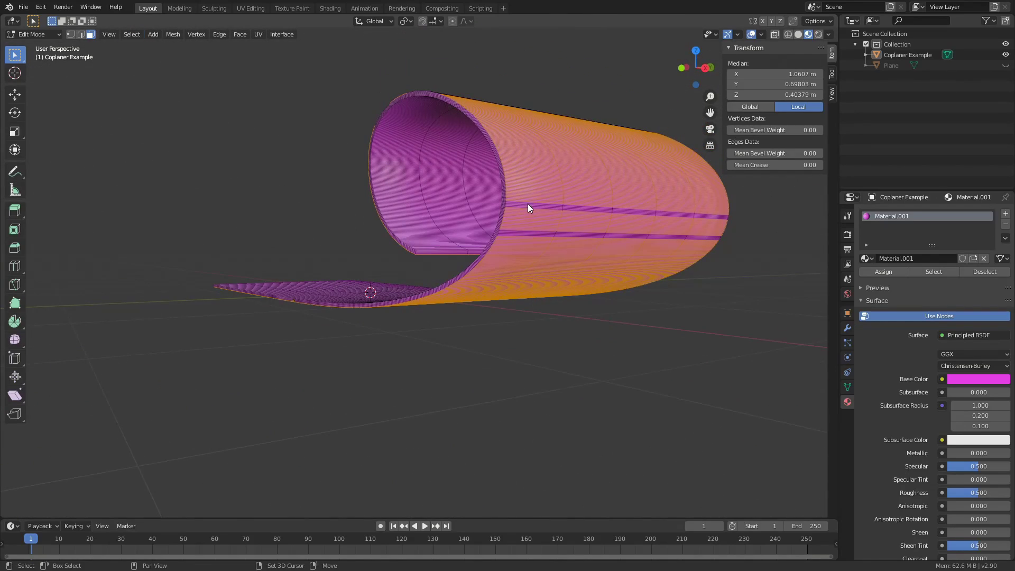
shift+click(530, 205)
shift+click(517, 233)
middle_drag(544, 288, 666, 360)
shift+click(624, 242)
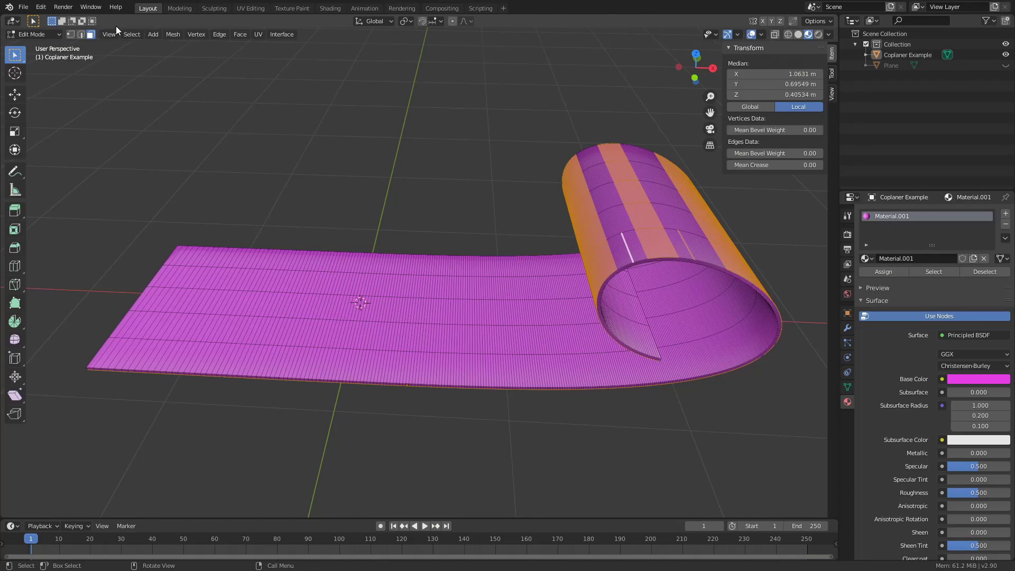
Step: Run Co-planar Select Similar twice, adding a leftover face in between, to reach the strip's underside
click(132, 35)
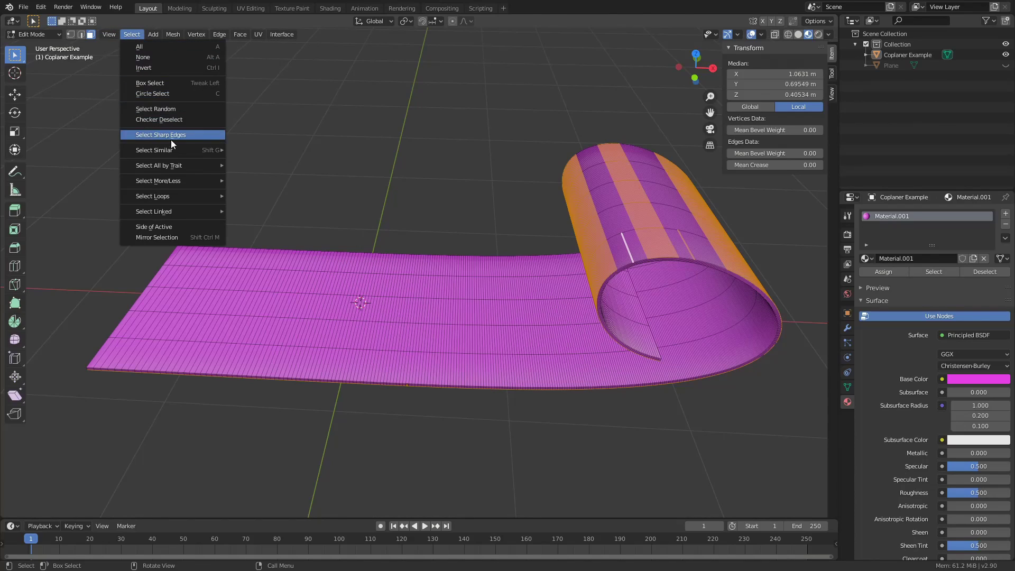
mouse_move(173, 146)
click(266, 207)
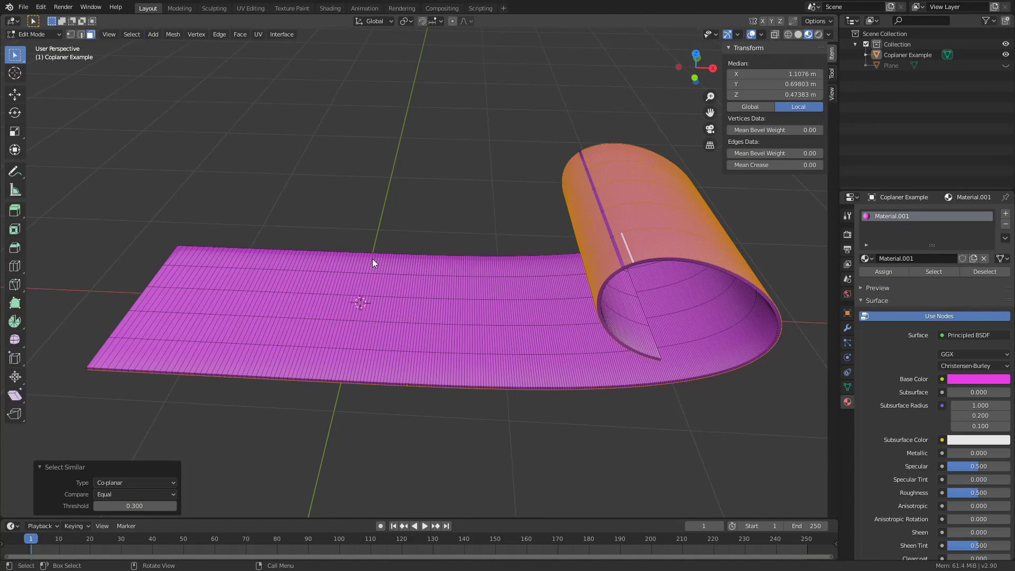
shift+click(618, 256)
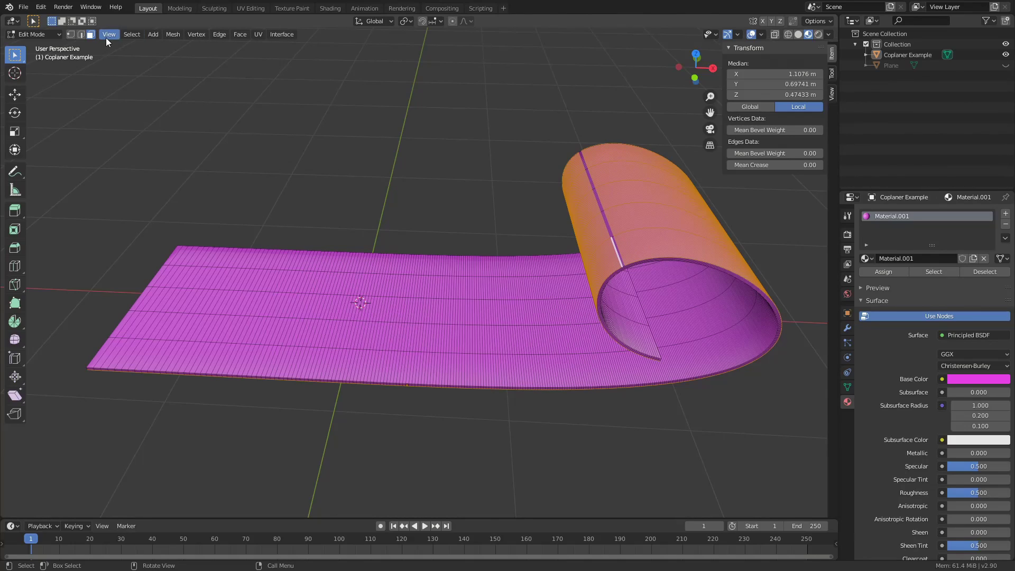
click(125, 35)
mouse_move(176, 151)
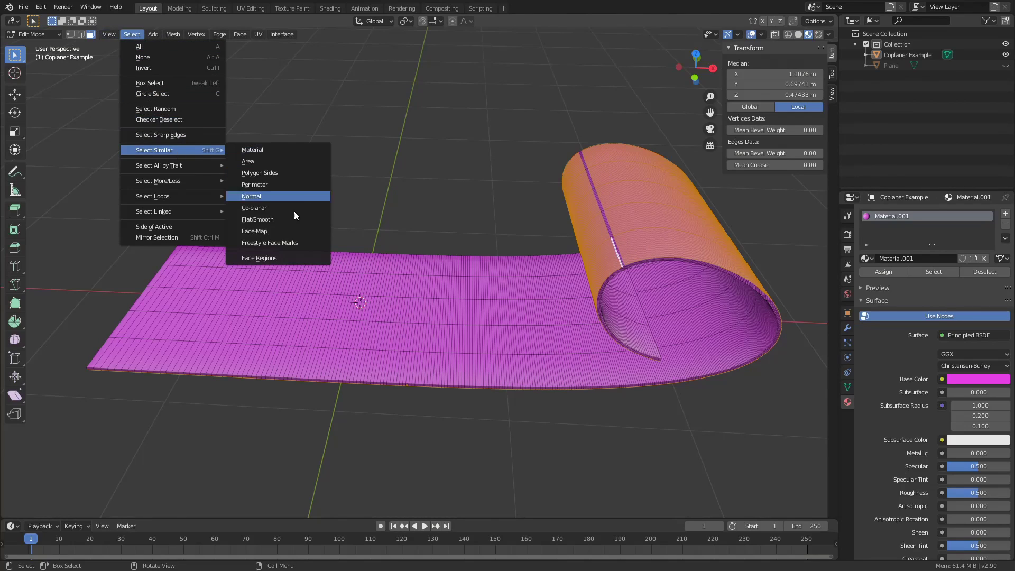
click(283, 207)
middle_drag(604, 448, 638, 396)
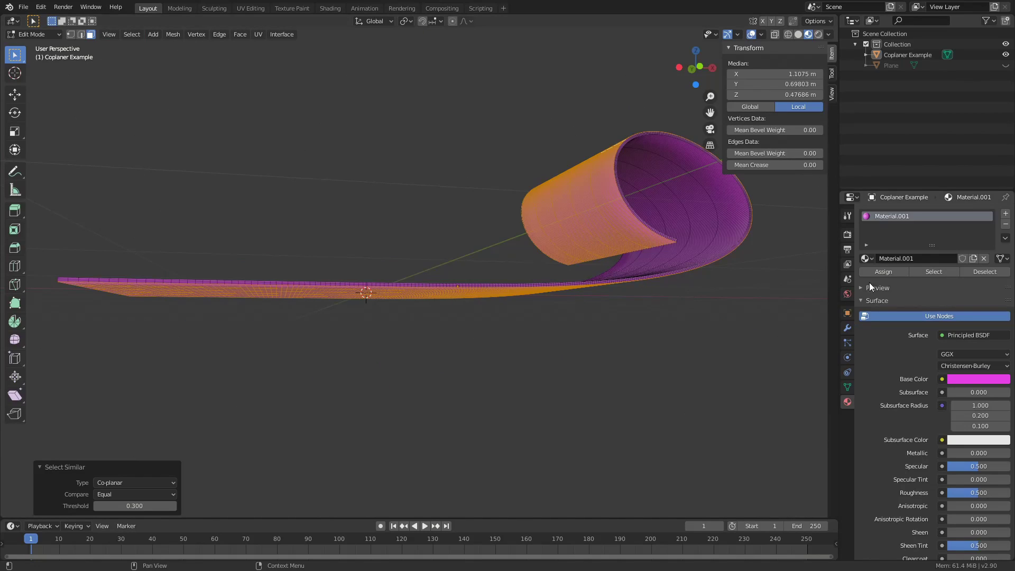
Step: Assign a new material, Material.005, to the selected outer faces, then deselect everything
click(1006, 214)
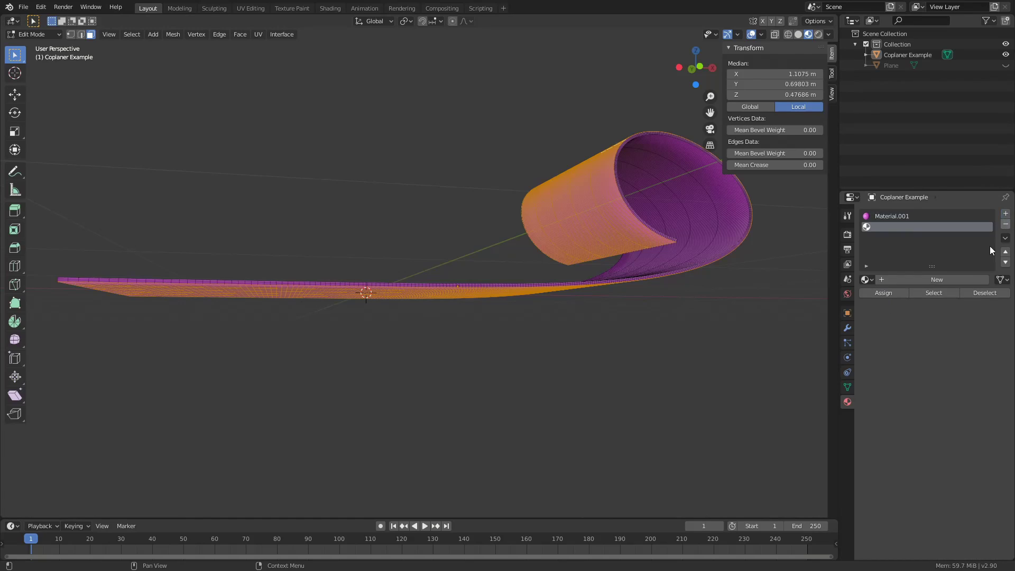
click(943, 277)
click(873, 295)
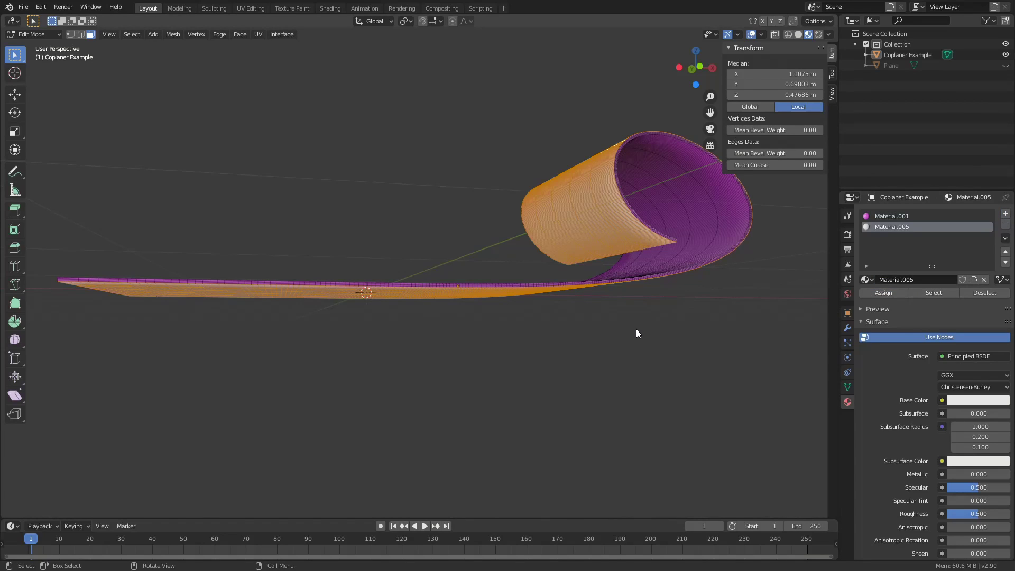
key(alt+a)
middle_drag(679, 363, 647, 345)
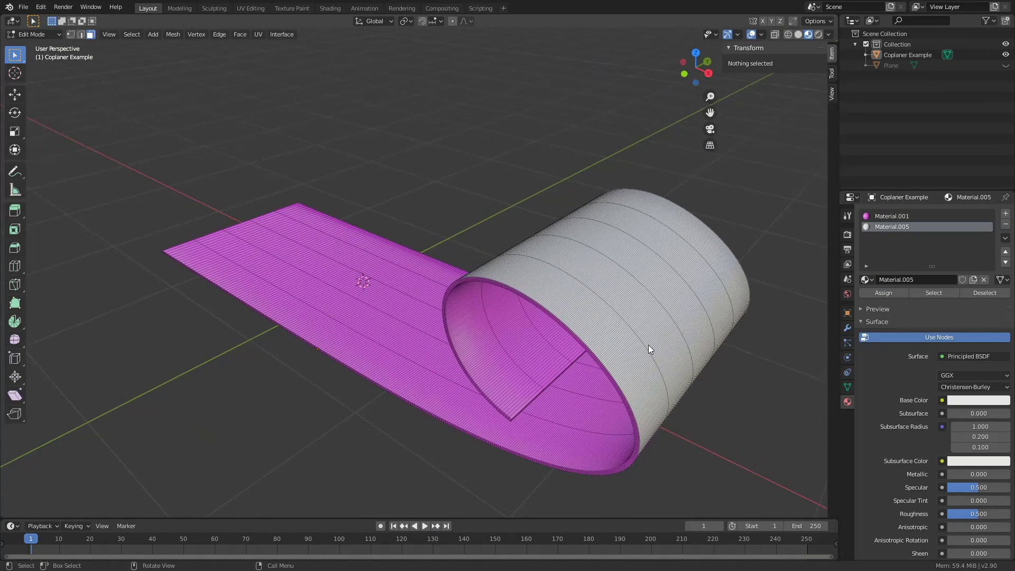
Step: Pick one white face and select all faces sharing Material.005 via Select Similar > Material
click(660, 307)
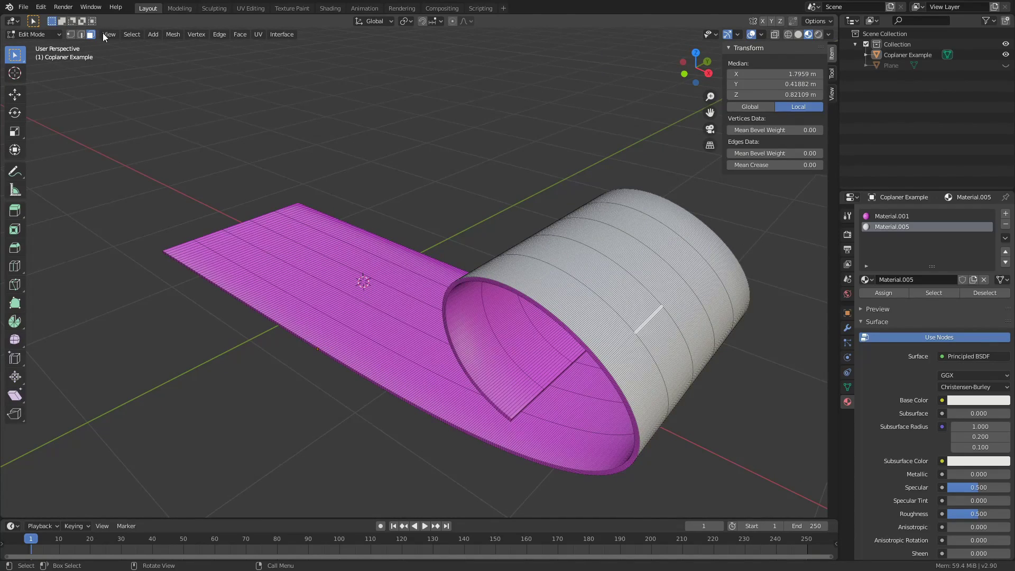
click(127, 34)
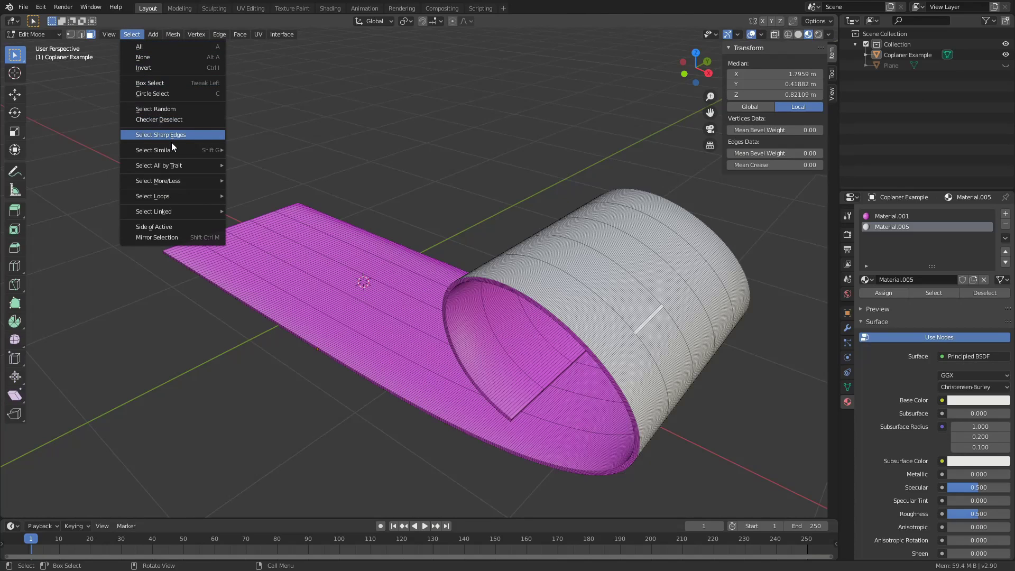
mouse_move(173, 150)
click(282, 150)
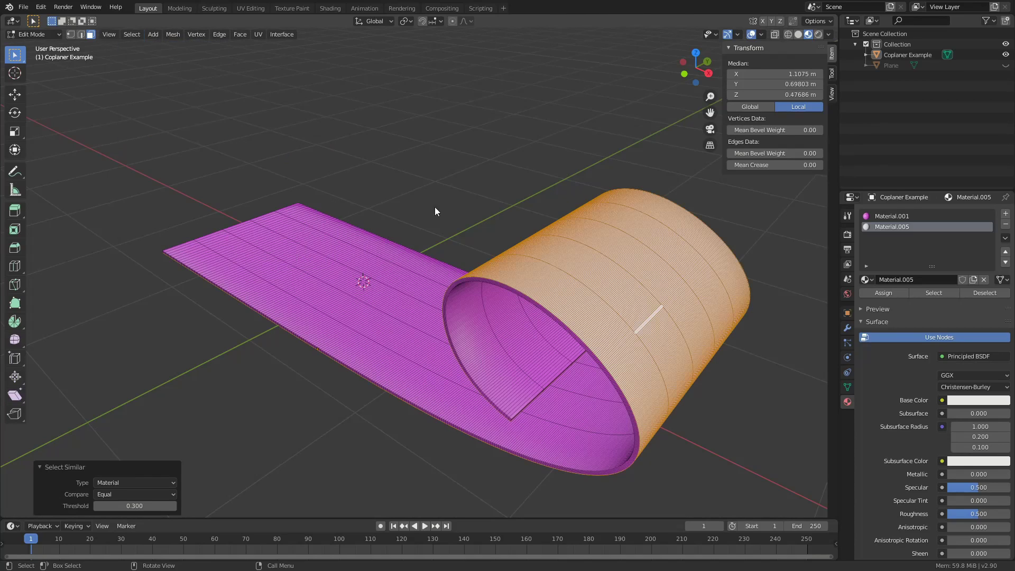
middle_drag(660, 434, 781, 430)
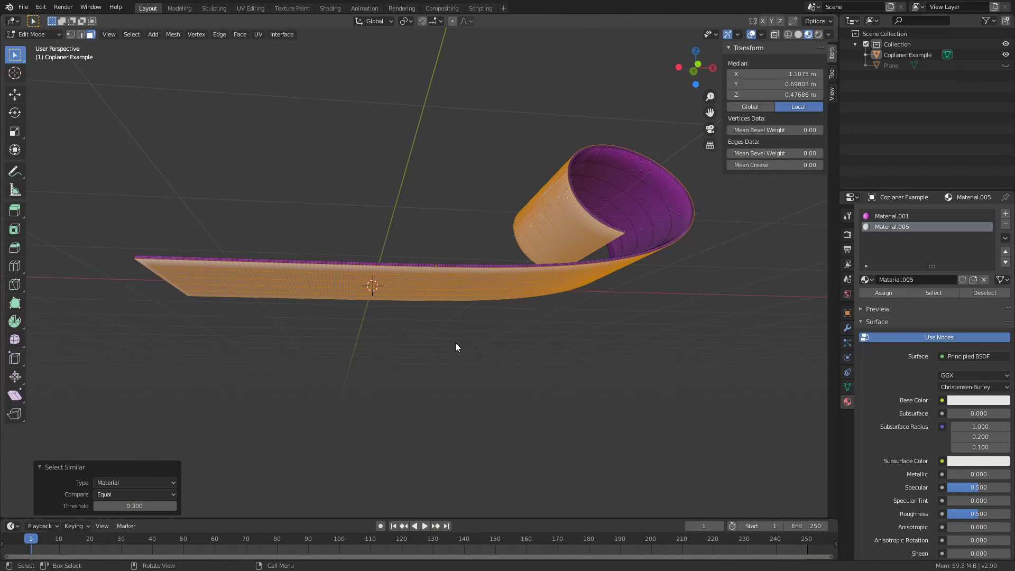
middle_drag(455, 344, 474, 413)
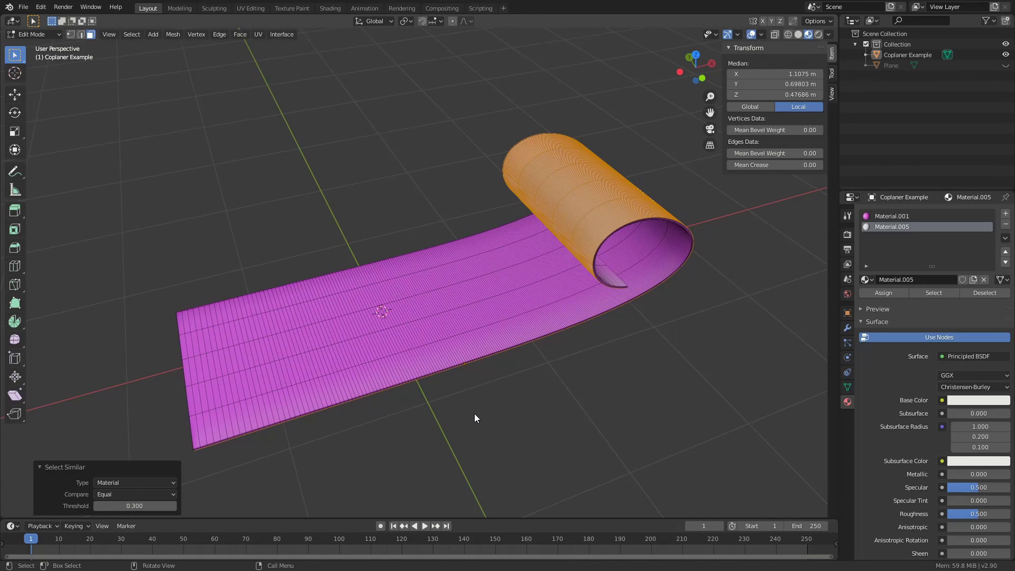
Step: Separate the selected white faces into a new object, Coplaner Example.001
click(174, 35)
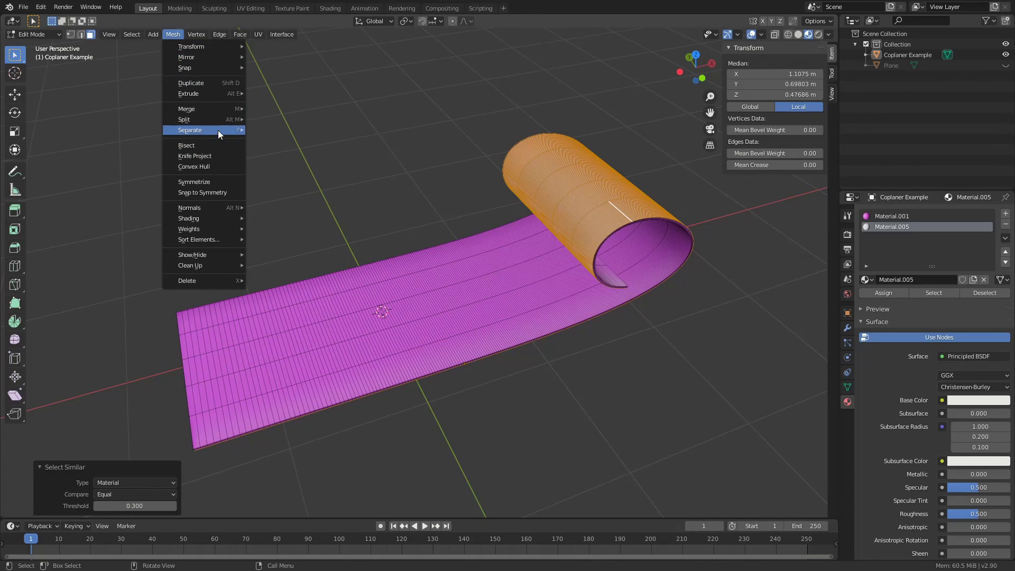
mouse_move(218, 130)
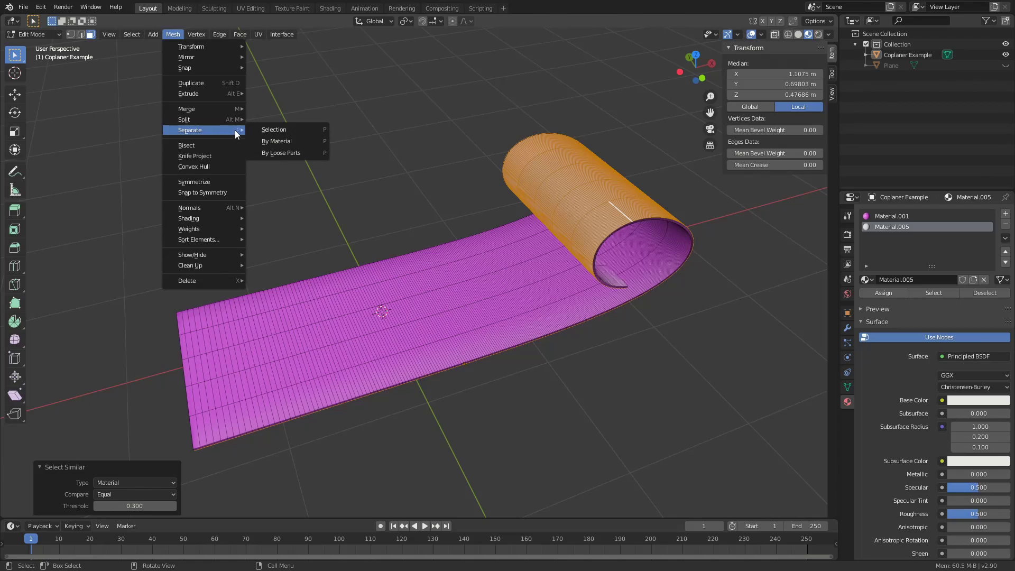
click(280, 131)
Step: Move the separated piece about 5.1 m along X and clear the selection
click(14, 94)
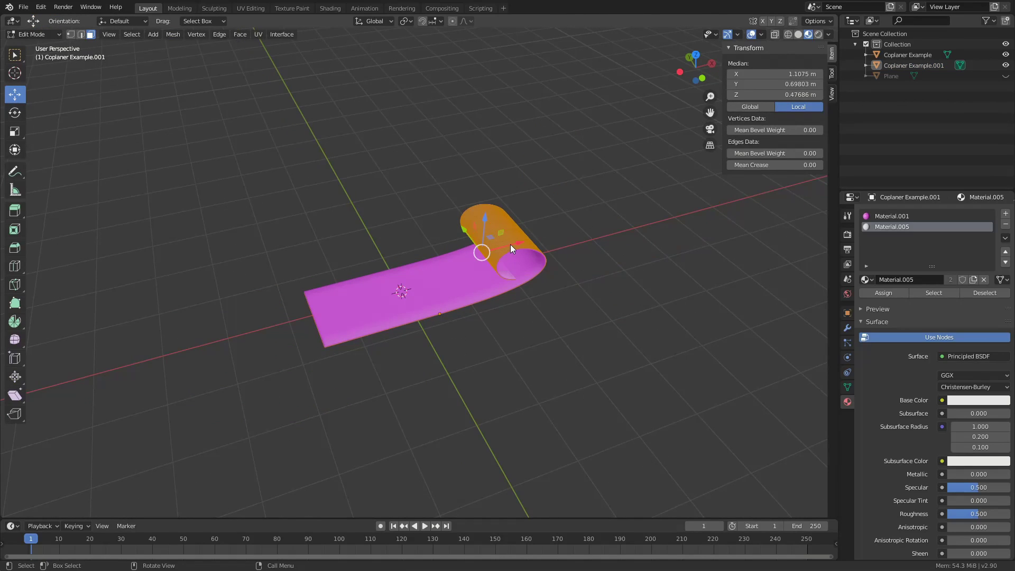
drag(509, 244, 752, 343)
click(744, 405)
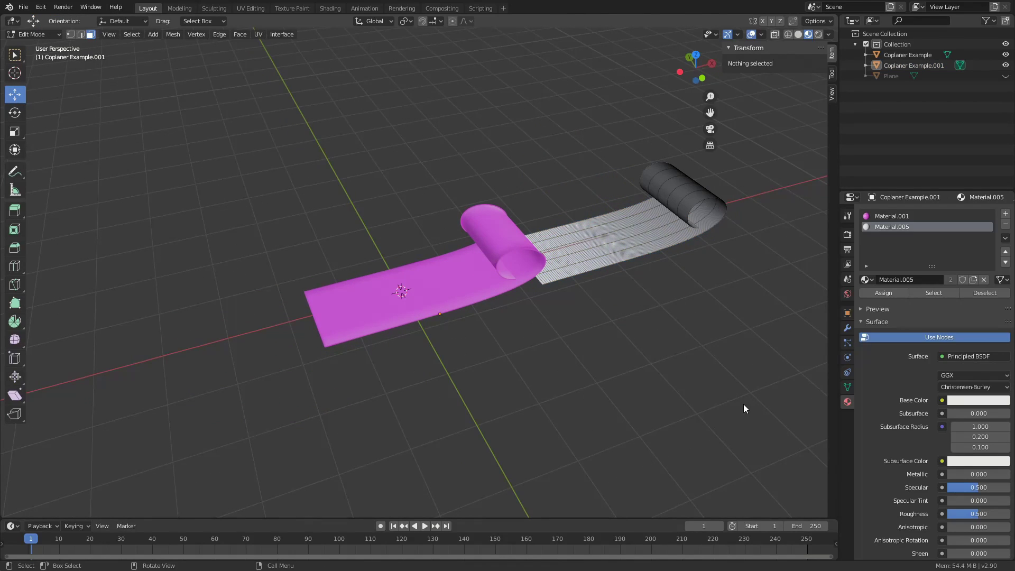